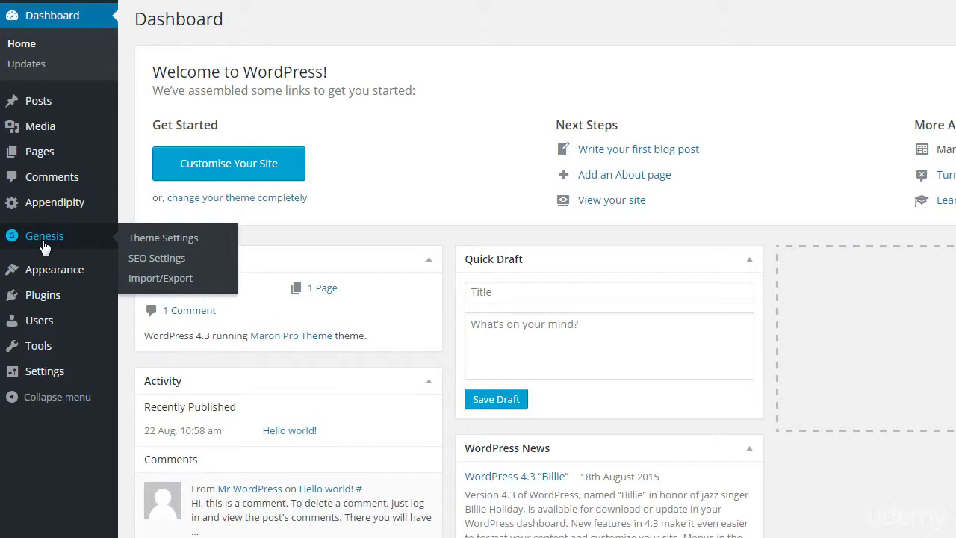
- Open the Theme Settings page of the Genesis framework from the WordPress dashboard
{"action": "left_click", "coordinate": [42, 205]}
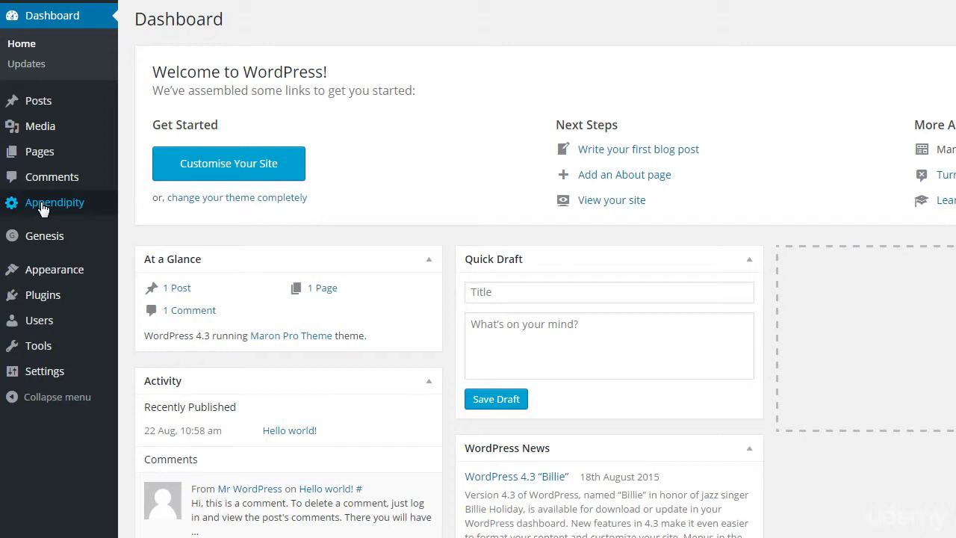
{"action": "left_click", "coordinate": [47, 209]}
{"action": "left_click", "coordinate": [42, 240]}
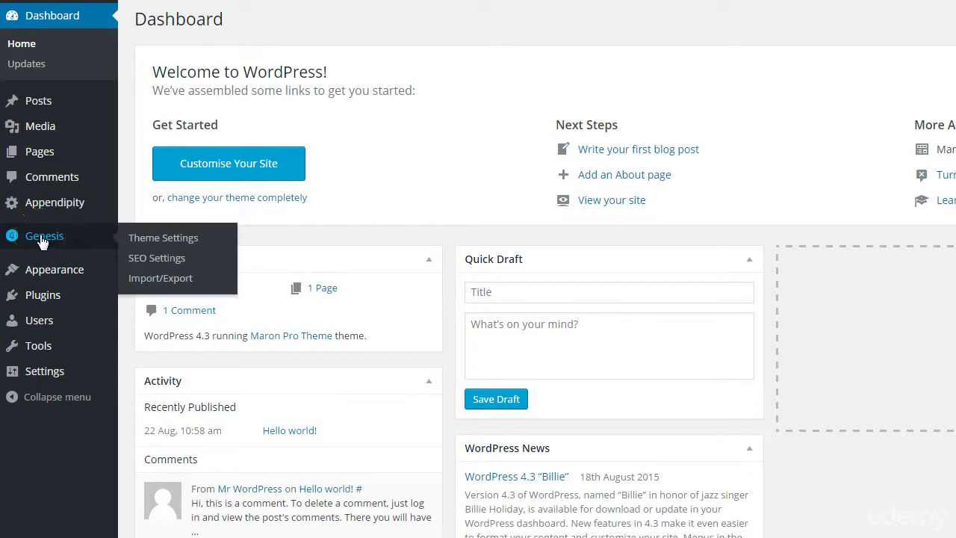
{"action": "left_click", "coordinate": [36, 236]}
{"action": "left_click", "coordinate": [153, 241]}
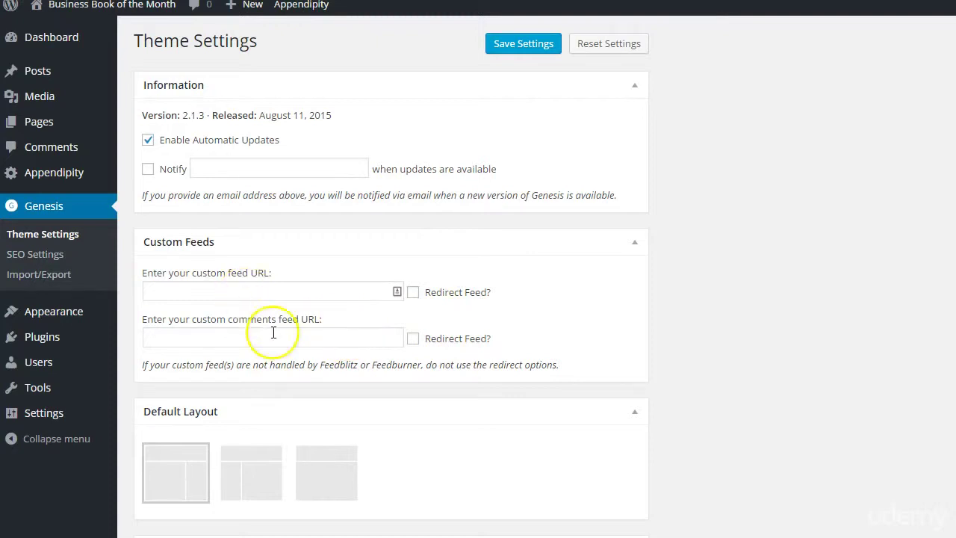
- Review the Genesis layout, header, breadcrumb, comment and content archive settings, and the website setup form for a new Google Analytics property
{"action": "scroll", "coordinate": [373, 455], "scroll_direction": "down", "scroll_amount": 4}
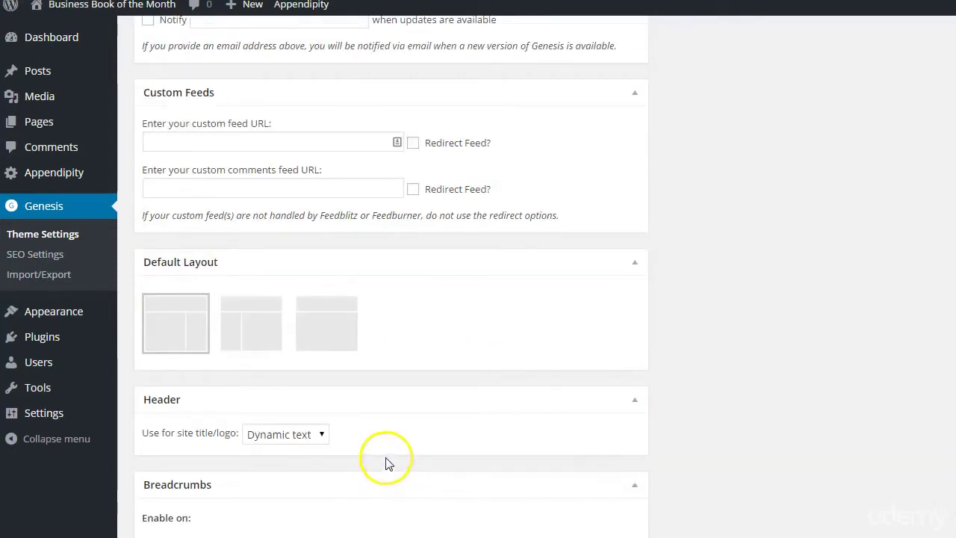
{"action": "scroll", "coordinate": [369, 432], "scroll_direction": "down", "scroll_amount": 3}
{"action": "scroll", "coordinate": [369, 431], "scroll_direction": "down", "scroll_amount": 5}
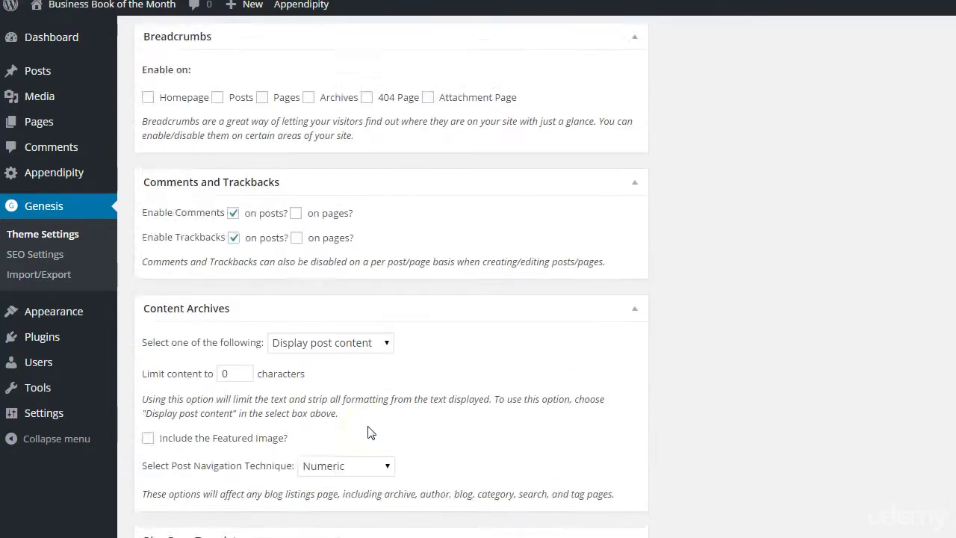
{"action": "scroll", "coordinate": [369, 426], "scroll_direction": "down", "scroll_amount": 2}
{"action": "scroll", "coordinate": [369, 426], "scroll_direction": "down", "scroll_amount": 1}
{"action": "left_click", "coordinate": [379, 478]}
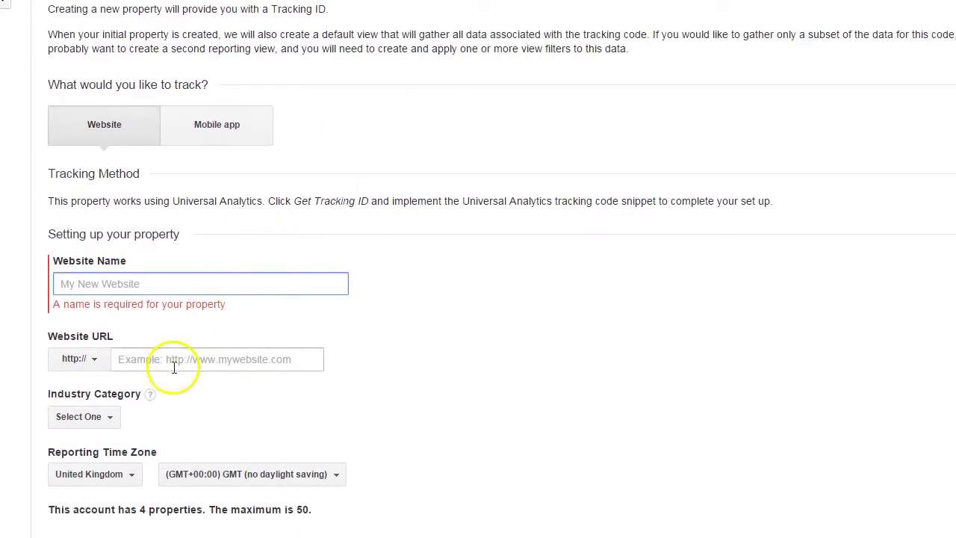
{"action": "scroll", "coordinate": [185, 401], "scroll_direction": "down", "scroll_amount": 2}
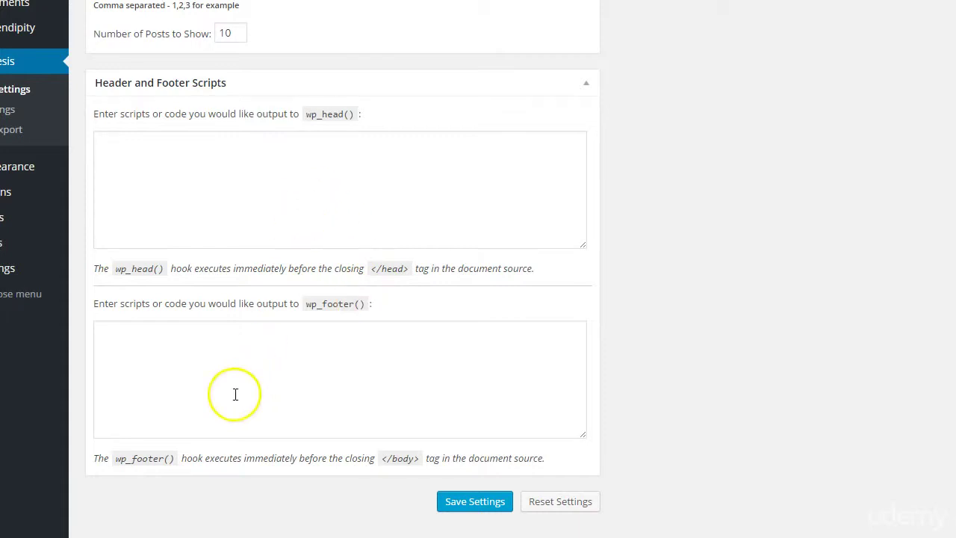
- Examine the header and footer script boxes in the Genesis theme settings, including where the wp_head() and wp_footer() code is output
{"action": "left_click", "coordinate": [219, 370]}
{"action": "left_click", "coordinate": [233, 182]}
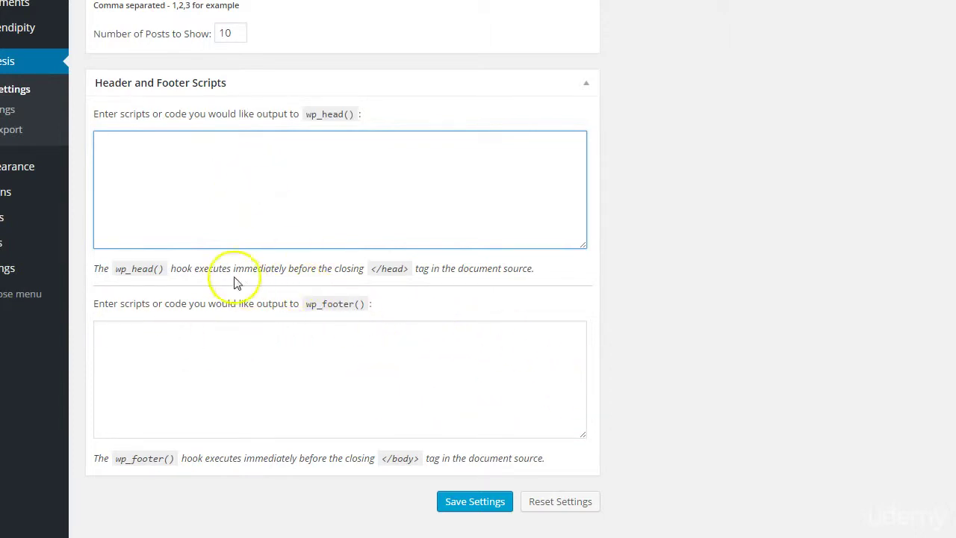
{"action": "left_click_drag", "start_coordinate": [373, 269], "coordinate": [401, 269]}
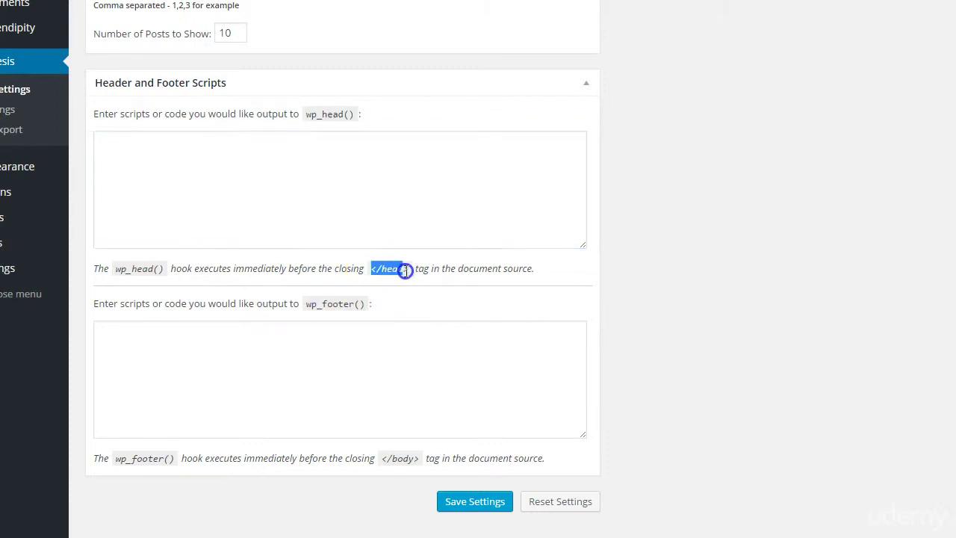
{"action": "left_click", "coordinate": [374, 270]}
{"action": "left_click", "coordinate": [277, 163]}
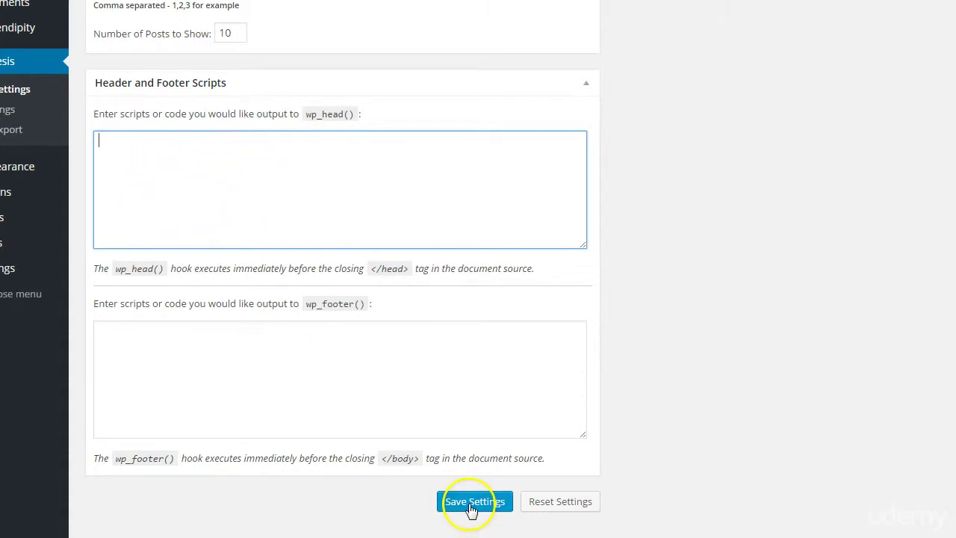
{"action": "left_click", "coordinate": [316, 376]}
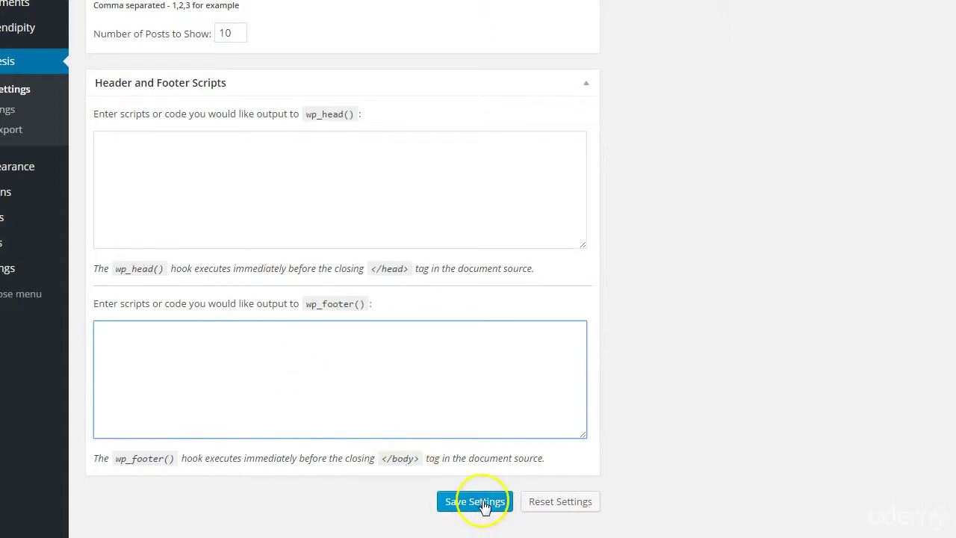
{"action": "left_click", "coordinate": [298, 189]}
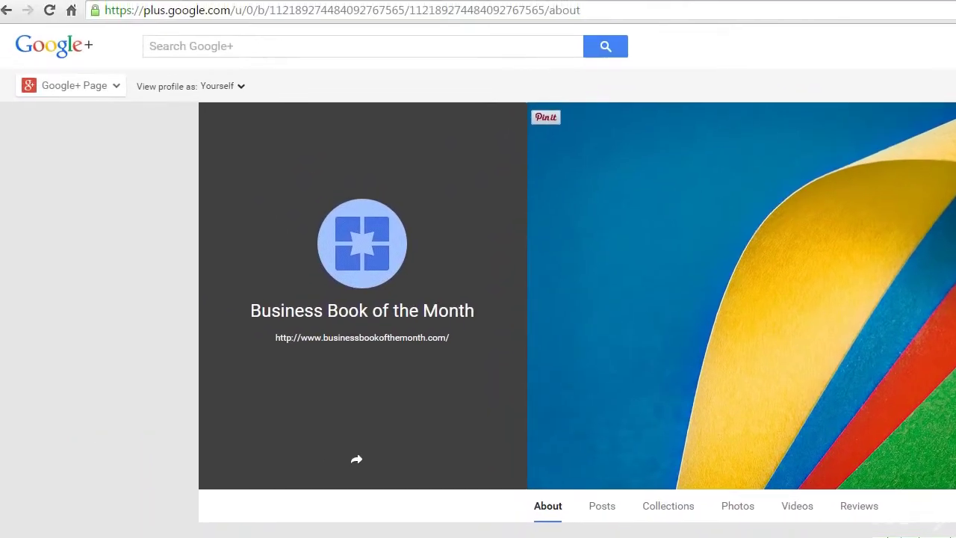
- Copy the Google+ business page address into the Publisher URL of the Genesis SEO settings and save the settings
{"action": "left_click", "coordinate": [520, 15]}
{"action": "key", "text": "ctrl+c"}
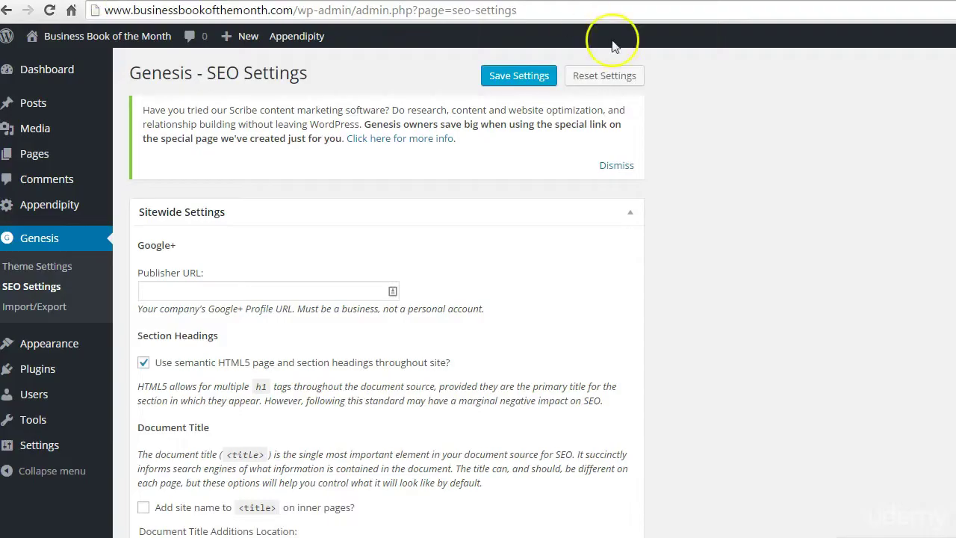
{"action": "left_click", "coordinate": [231, 291]}
{"action": "key", "text": "ctrl+v"}
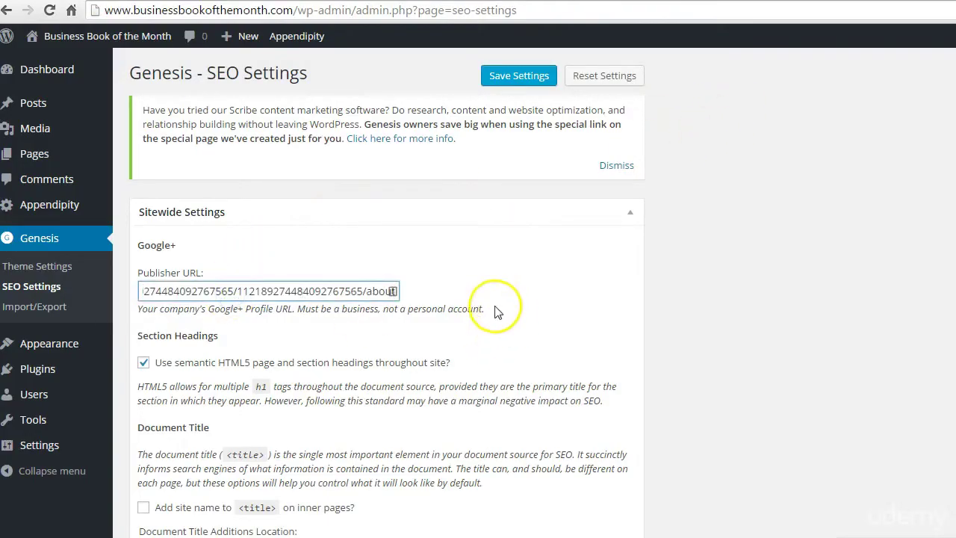
{"action": "left_click", "coordinate": [498, 78]}
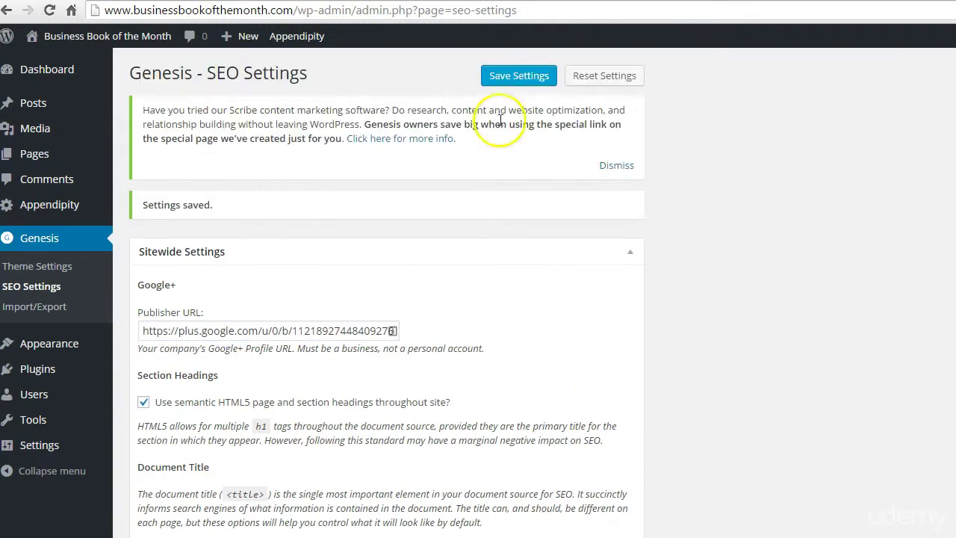
- Enter "Business Book of the Month Podcast" as the homepage document title in the Genesis SEO settings
{"action": "scroll", "coordinate": [489, 408], "scroll_direction": "down", "scroll_amount": 1}
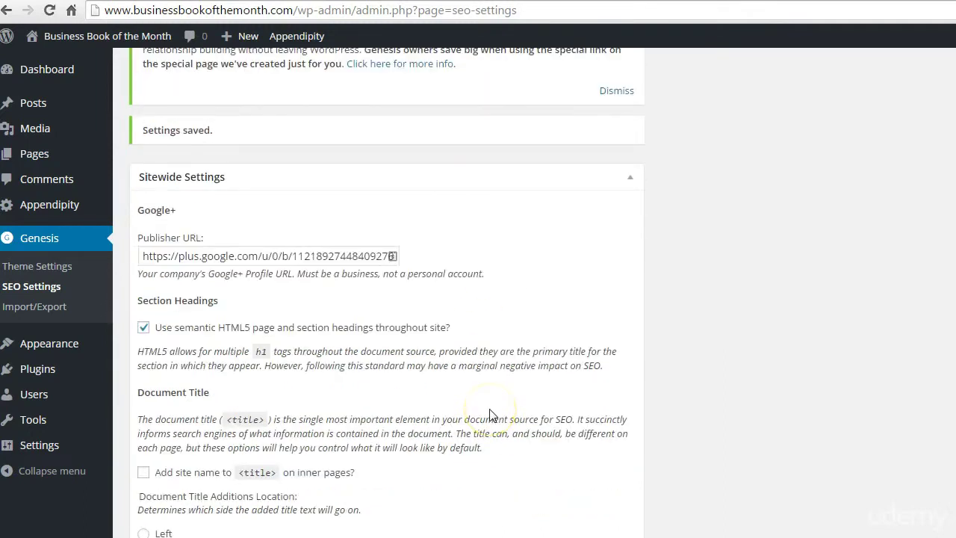
{"action": "scroll", "coordinate": [491, 416], "scroll_direction": "down", "scroll_amount": 1}
{"action": "scroll", "coordinate": [490, 413], "scroll_direction": "down", "scroll_amount": 2}
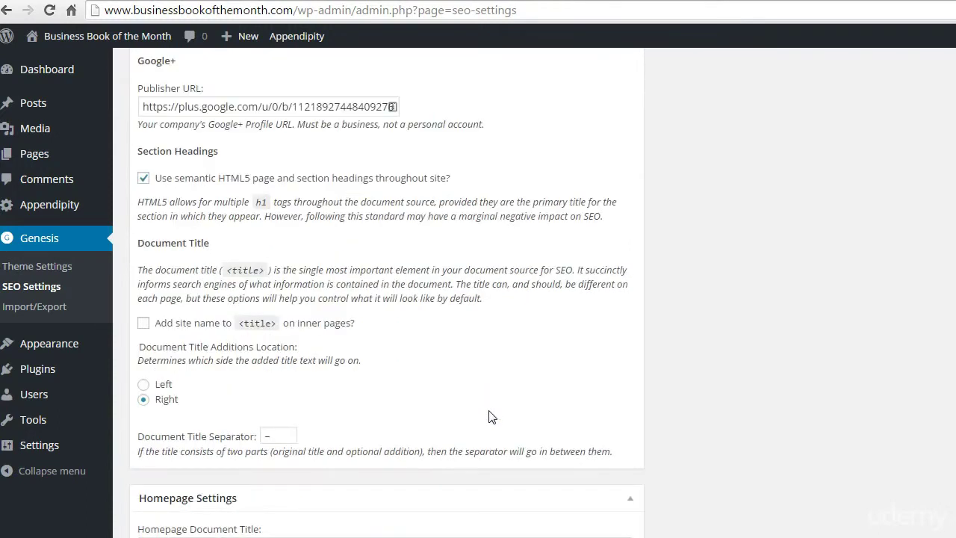
{"action": "scroll", "coordinate": [488, 410], "scroll_direction": "down", "scroll_amount": 1}
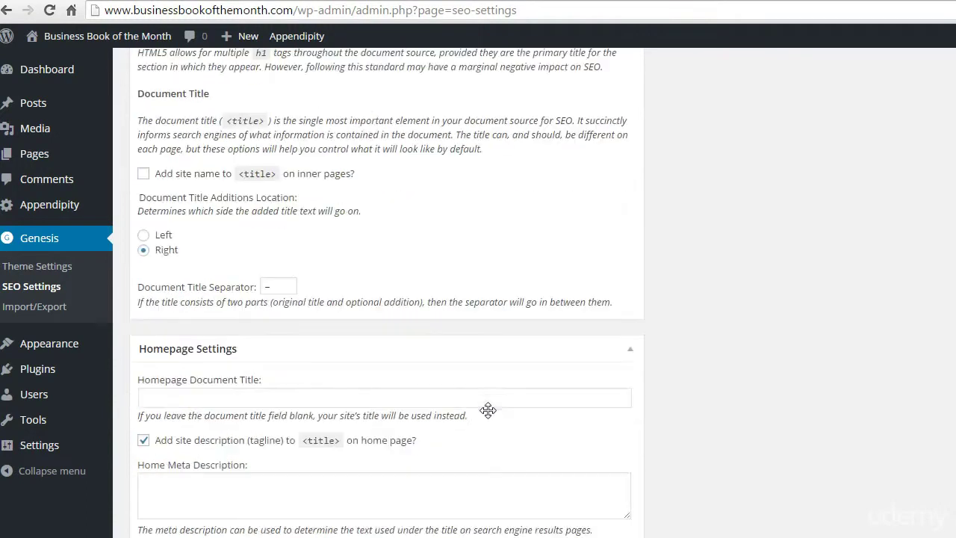
{"action": "scroll", "coordinate": [491, 416], "scroll_direction": "down", "scroll_amount": 3}
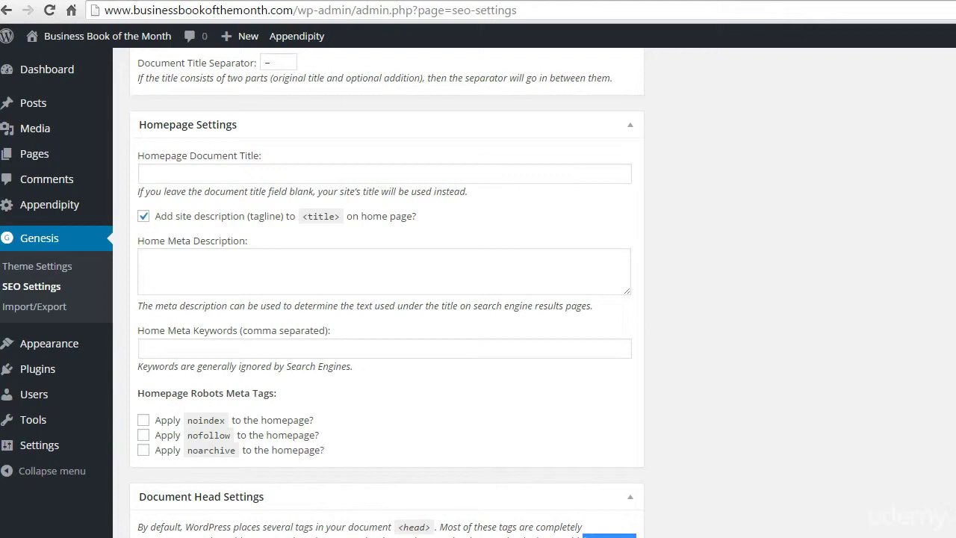
{"action": "left_click", "coordinate": [659, 527]}
{"action": "left_click", "coordinate": [235, 178]}
{"action": "type", "text": "Business Book of the Month Podcast"}
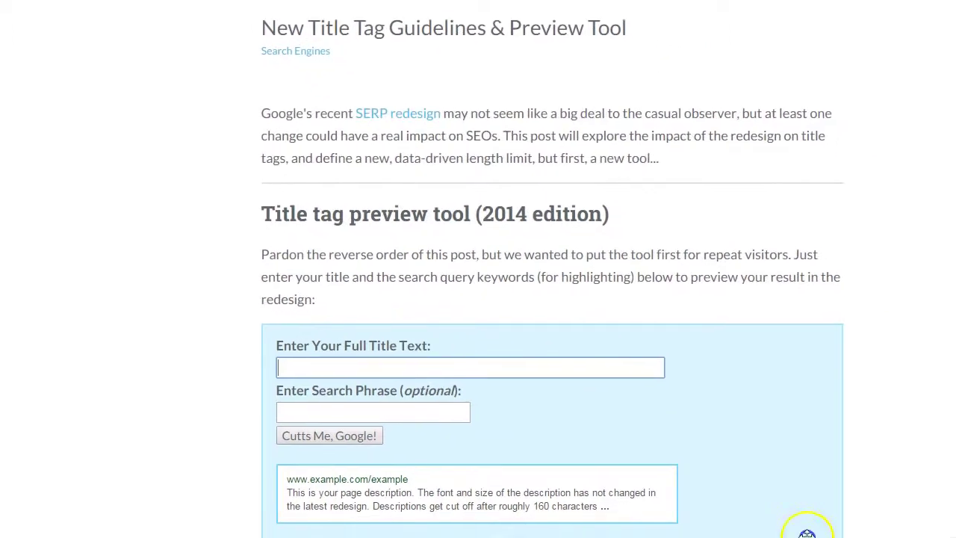
- Switch to the title tag preview tool and preview the full title "Business Book of the Month Podcast"
{"action": "type", "text": "Business Book of the Month Podcast"}
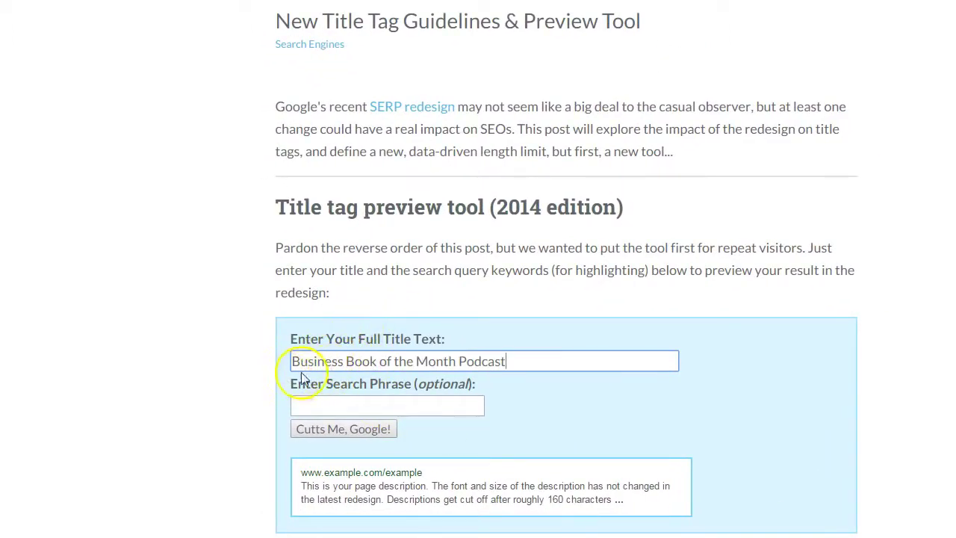
{"action": "left_click", "coordinate": [328, 432]}
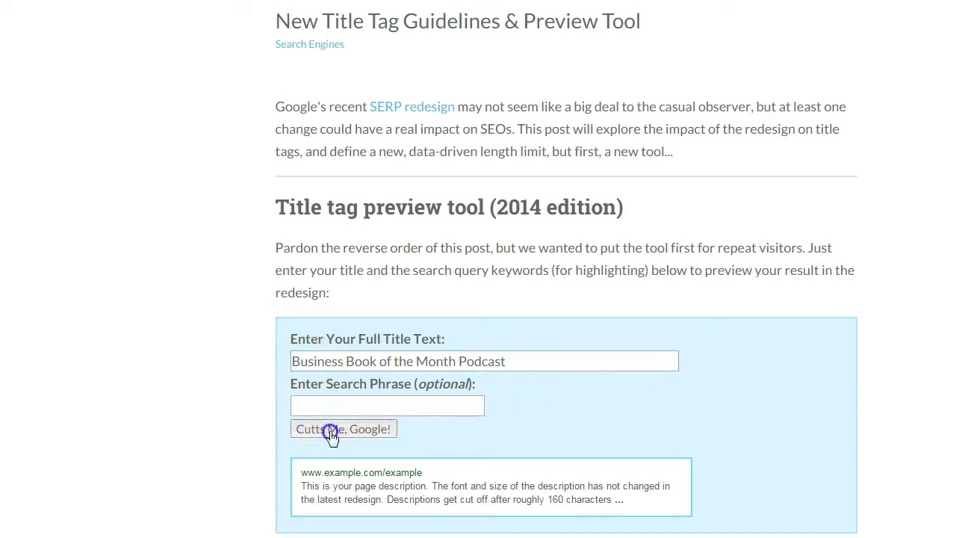
{"action": "scroll", "coordinate": [313, 450], "scroll_direction": "down", "scroll_amount": 1}
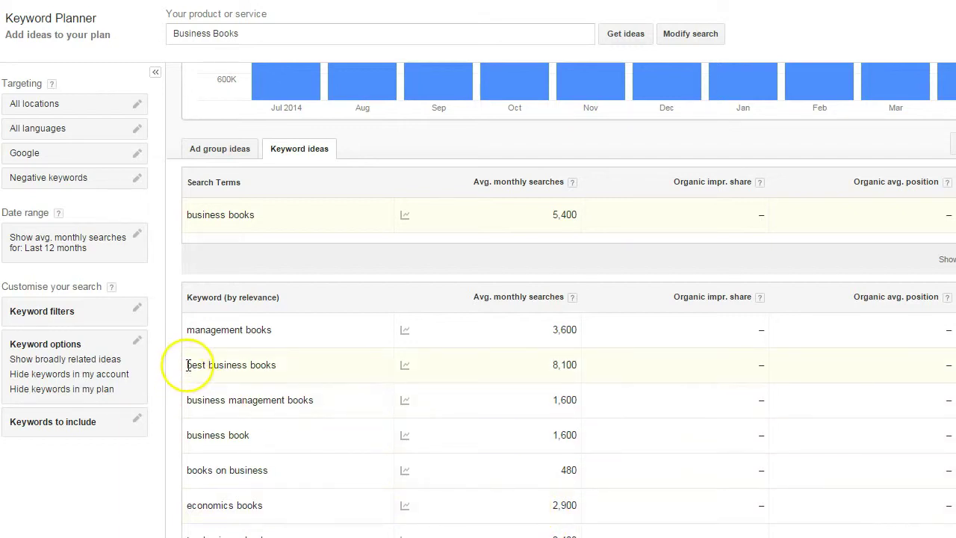
- Using the Keyword Planner idea "best business books", append "- Best Business Books" to the title in the title tag preview tool and regenerate the preview
{"action": "left_click_drag", "start_coordinate": [187, 364], "coordinate": [249, 368]}
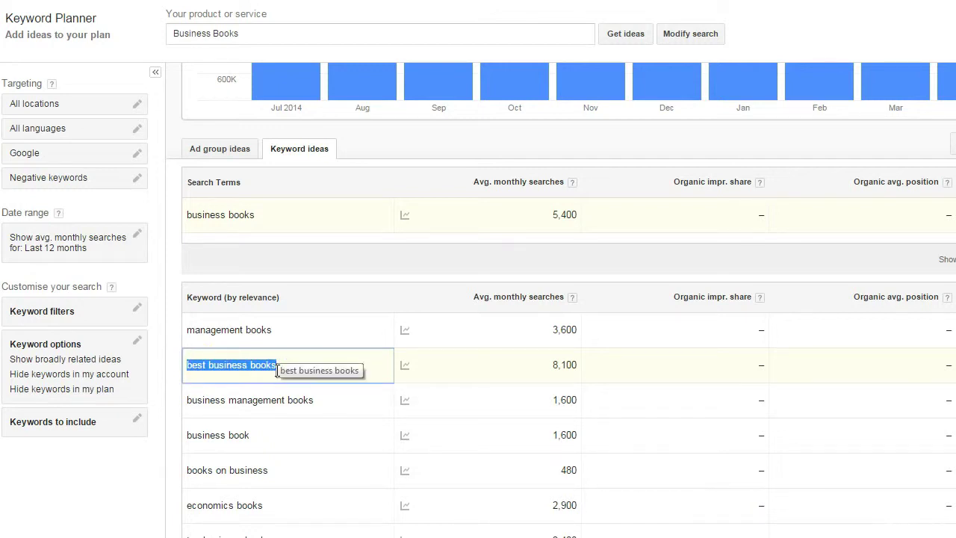
{"action": "left_click", "coordinate": [278, 371]}
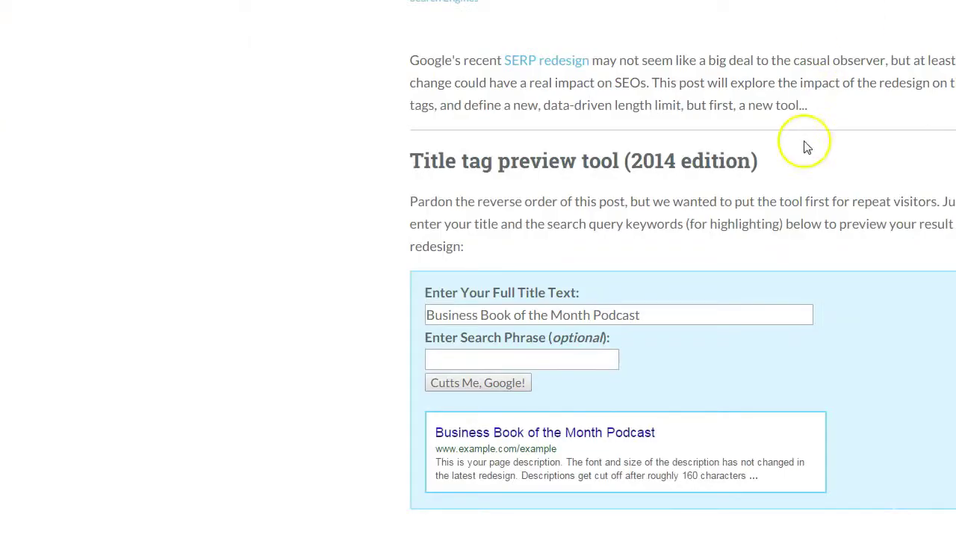
{"action": "left_click", "coordinate": [676, 314]}
{"action": "left_click_drag", "start_coordinate": [676, 314], "coordinate": [423, 314]}
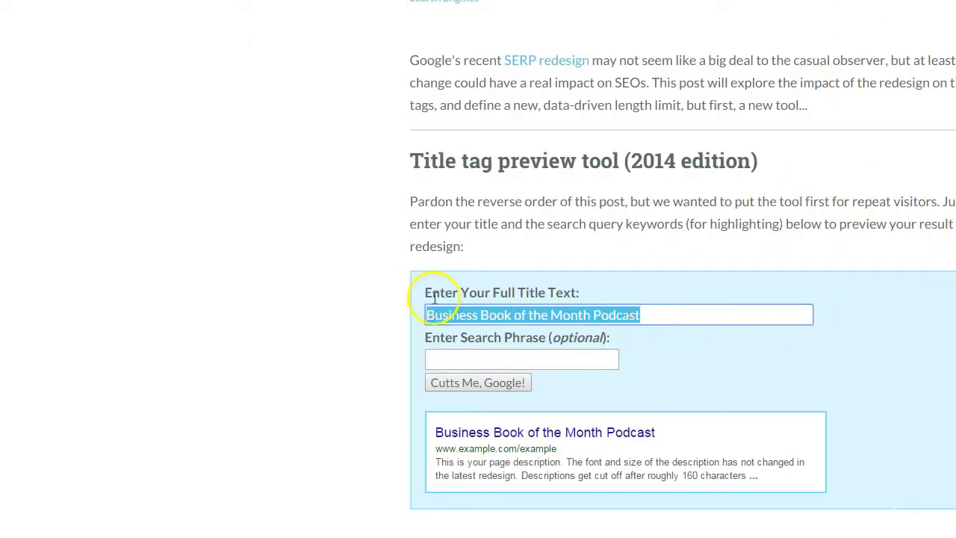
{"action": "key", "text": "End"}
{"action": "type", "text": "- Best Business Books"}
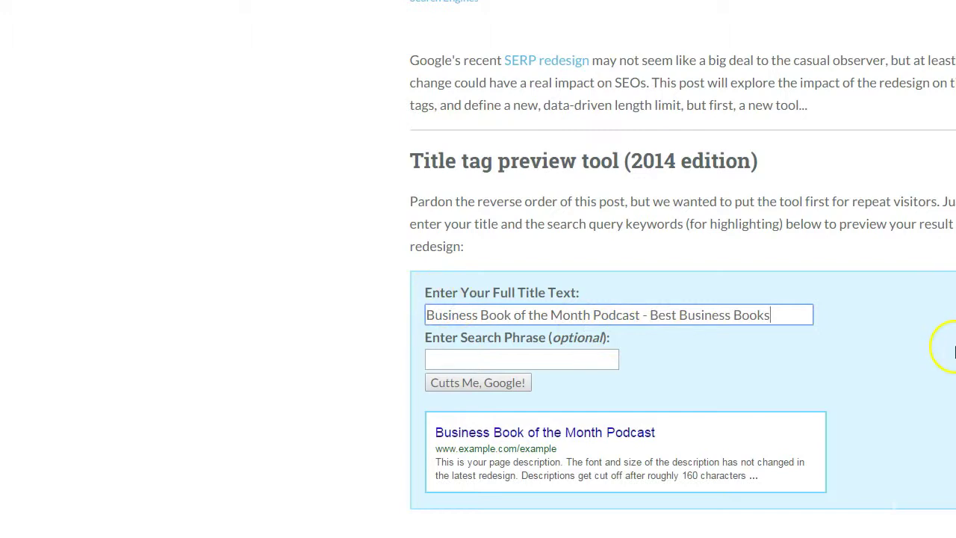
{"action": "left_click", "coordinate": [477, 383]}
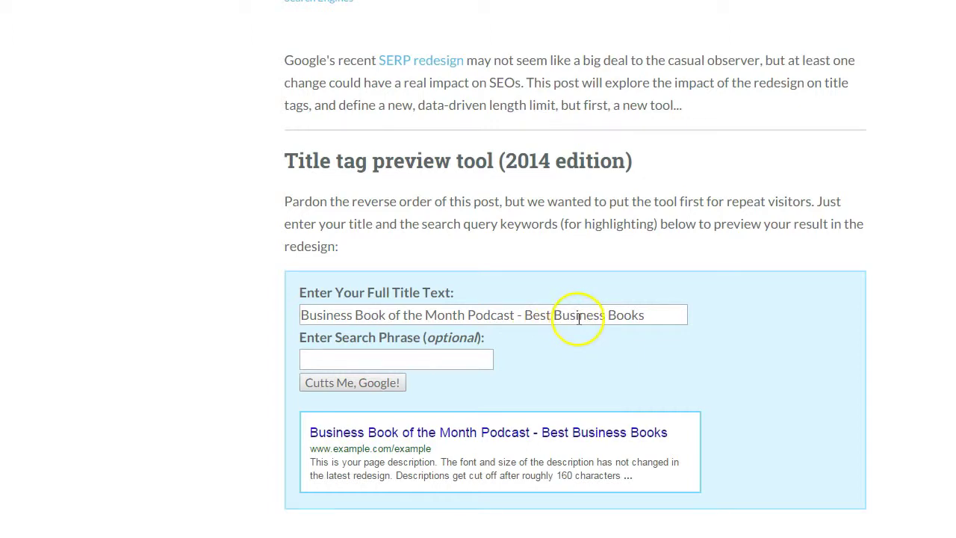
- Examine the sample page description and its character limit in the search result preview
{"action": "left_click_drag", "start_coordinate": [354, 458], "coordinate": [643, 475]}
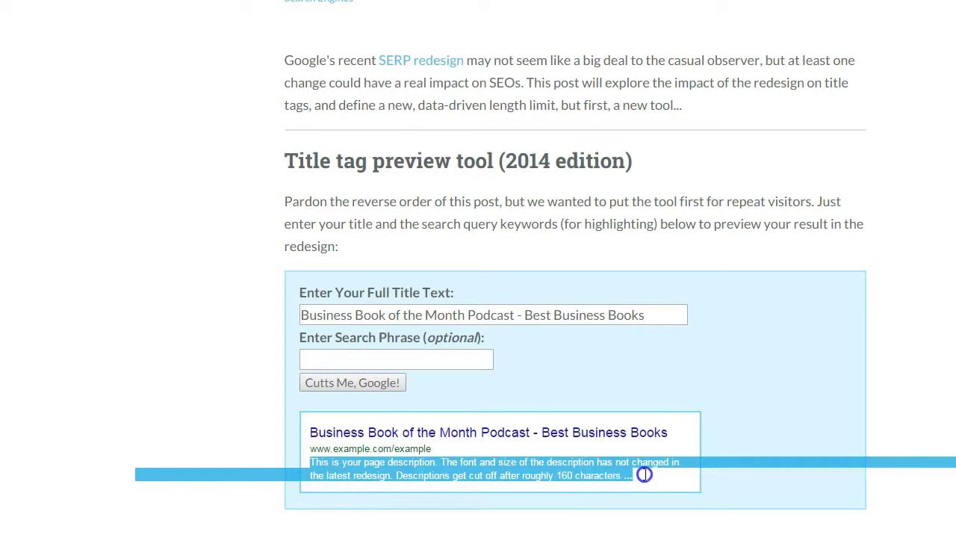
{"action": "left_click", "coordinate": [598, 474]}
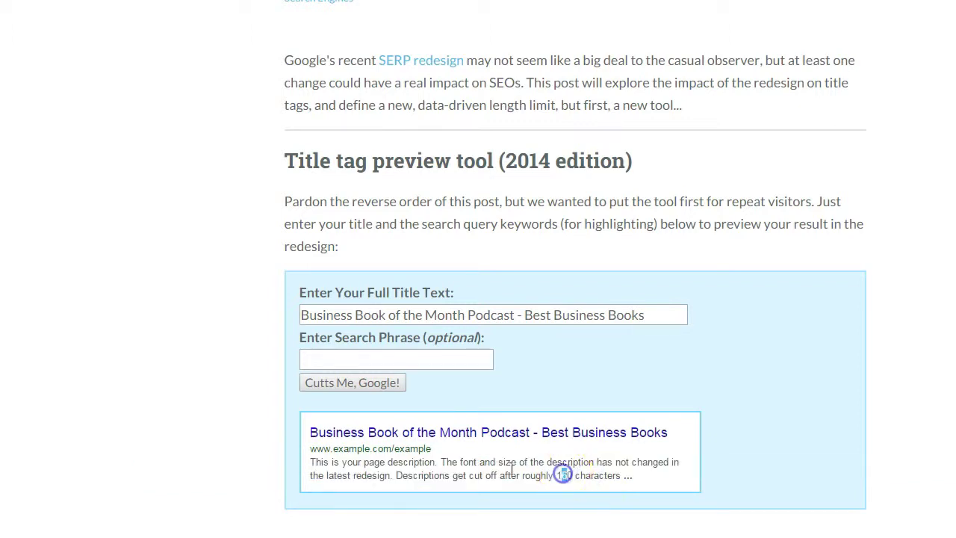
{"action": "left_click", "coordinate": [533, 470]}
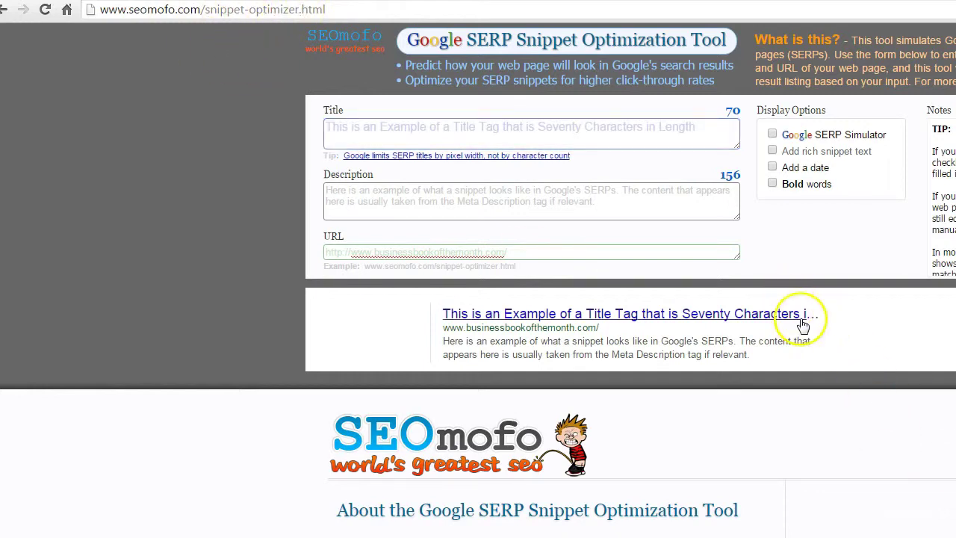
- In the SEOmofo snippet tool, enter the title "Business Book of the Month Podcast - Best Business Books" and a description of the monthly podcast naming its hosts
{"action": "left_click", "coordinate": [421, 129]}
{"action": "type", "text": "Business Book of the Month Podcast - Best Business Books"}
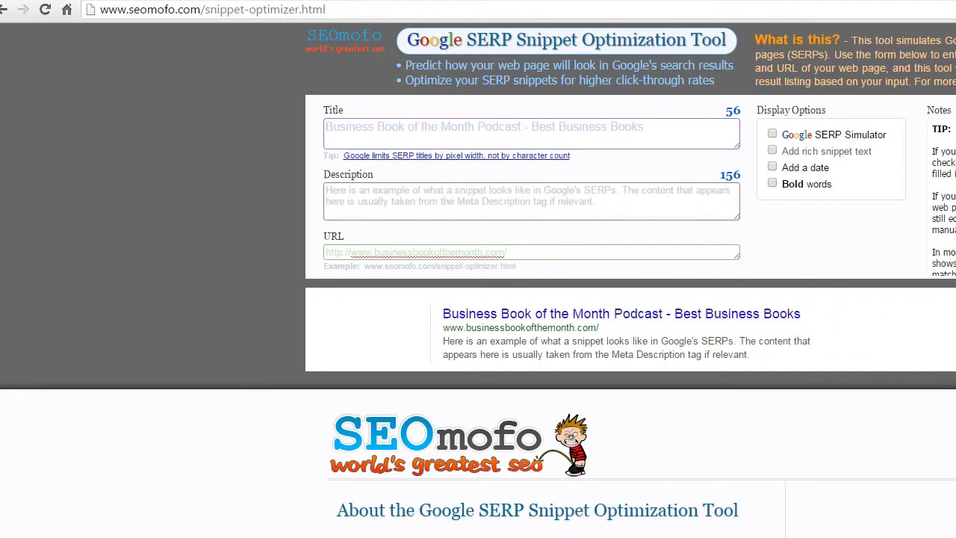
{"action": "left_click", "coordinate": [511, 207]}
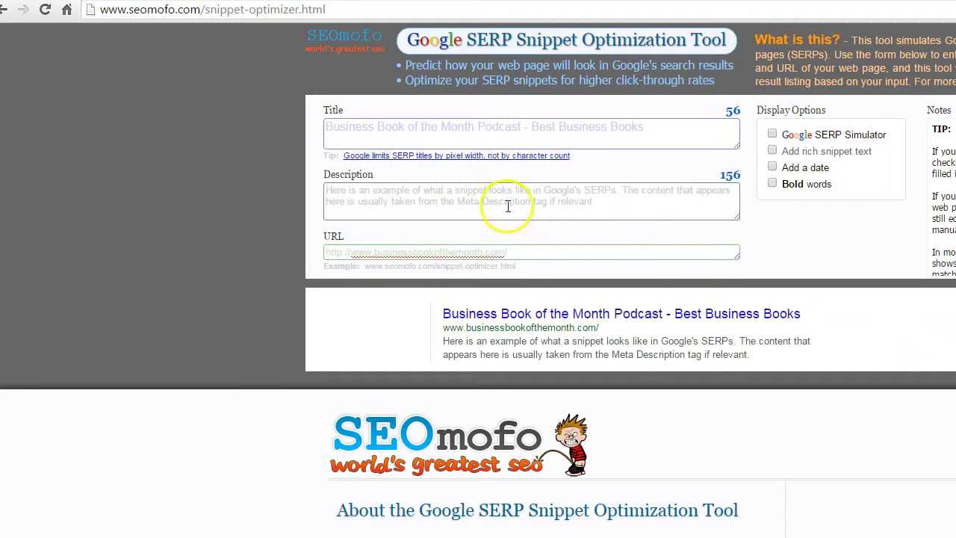
{"action": "type", "text": "Business Book of the Month is a monthly podcast discussing the best business books - hosted by David Bain, Mark Asquith, Colin Gray and Chris Marr."}
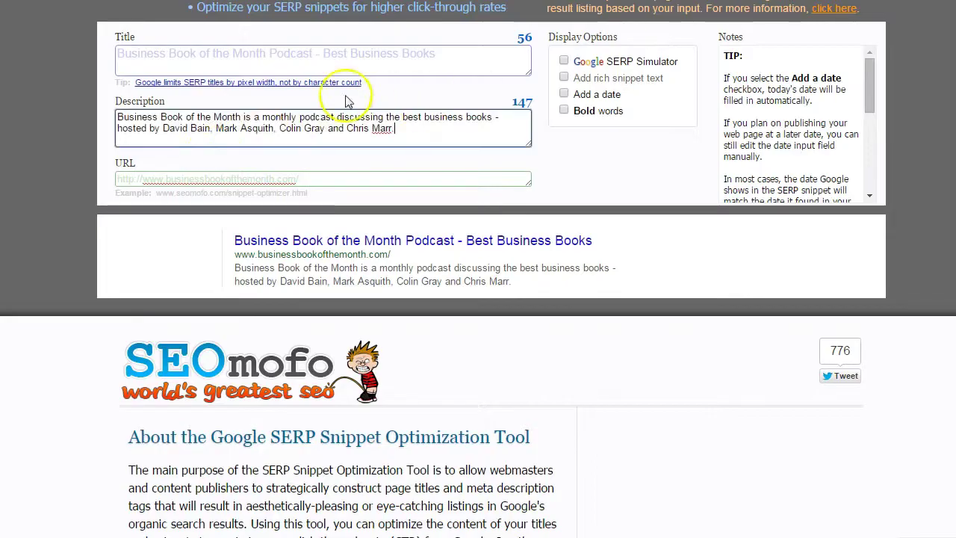
{"action": "left_click", "coordinate": [168, 179]}
{"action": "type", "text": "http://www.businessbookofthemonth.com/"}
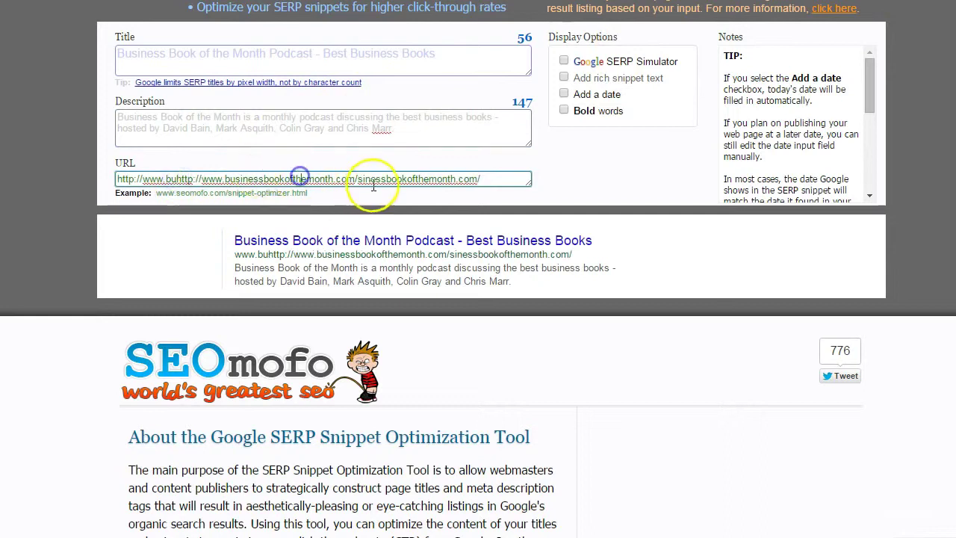
{"action": "left_click_drag", "start_coordinate": [481, 179], "coordinate": [358, 179]}
{"action": "key", "text": "Delete"}
{"action": "key", "text": "Home"}
{"action": "key", "text": "Delete"}
{"action": "key", "text": "Delete"}
{"action": "key", "text": "Delete"}
{"action": "key", "text": "Delete"}
{"action": "key", "text": "Delete"}
{"action": "key", "text": "Delete"}
{"action": "key", "text": "Delete"}
{"action": "key", "text": "Delete"}
{"action": "key", "text": "Delete"}
{"action": "key", "text": "Delete"}
{"action": "key", "text": "Delete"}
{"action": "key", "text": "Delete"}
{"action": "key", "text": "Delete"}
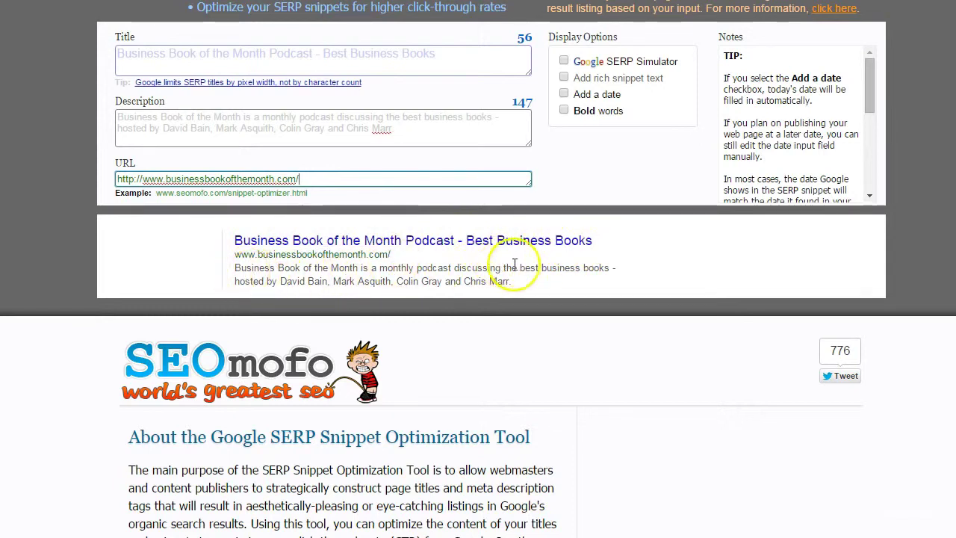
- Examine the phrase "best business books" in the description of the search snippet preview
{"action": "left_click_drag", "start_coordinate": [520, 267], "coordinate": [617, 265]}
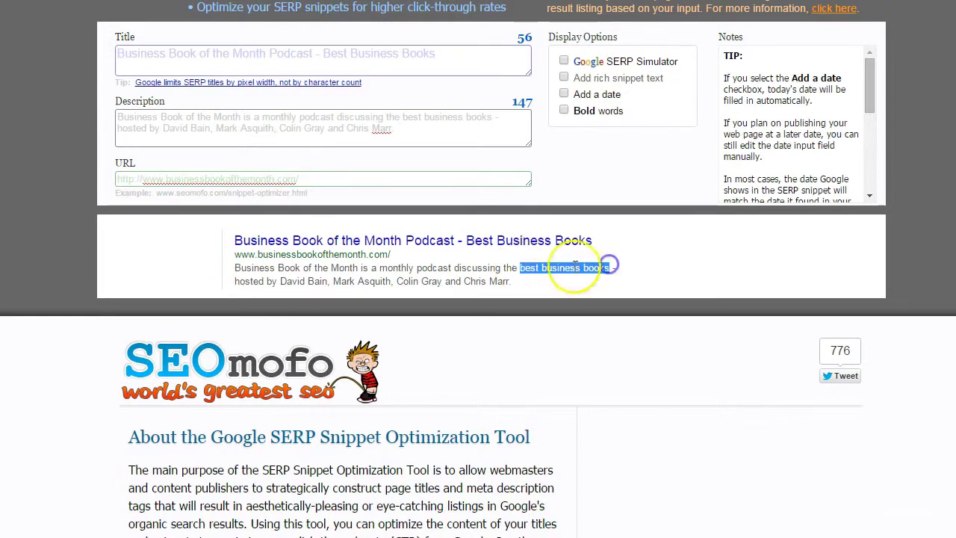
{"action": "left_click", "coordinate": [463, 275]}
{"action": "left_click_drag", "start_coordinate": [266, 241], "coordinate": [275, 278]}
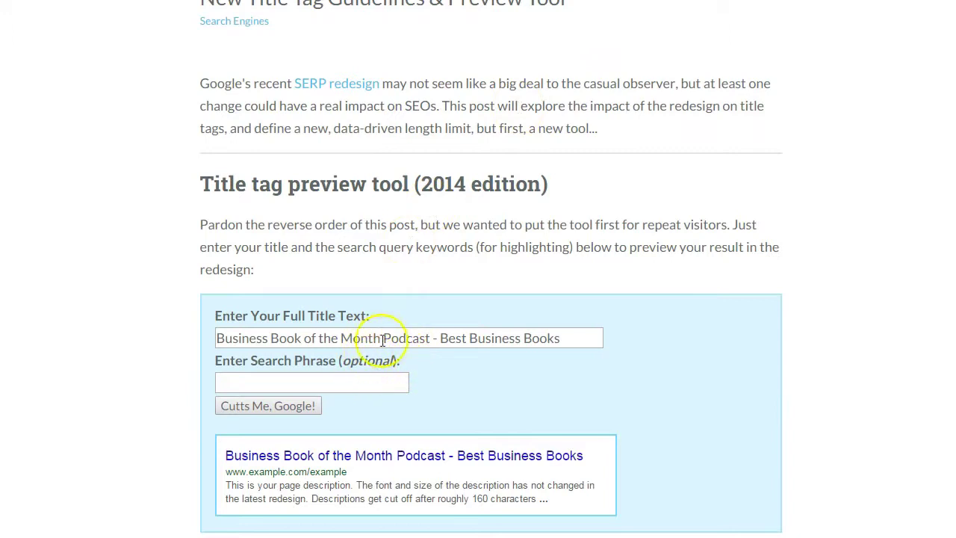
- In the title tag preview tool, use "Best Business Books" from the title as the search phrase and regenerate the preview
{"action": "left_click_drag", "start_coordinate": [569, 337], "coordinate": [453, 334]}
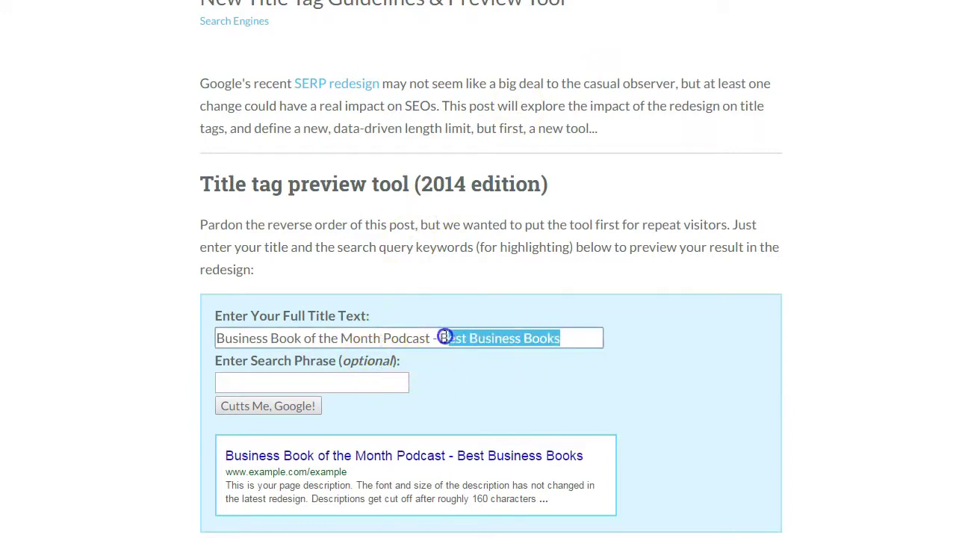
{"action": "key", "text": "ctrl+c"}
{"action": "left_click", "coordinate": [284, 382]}
{"action": "key", "text": "ctrl+v"}
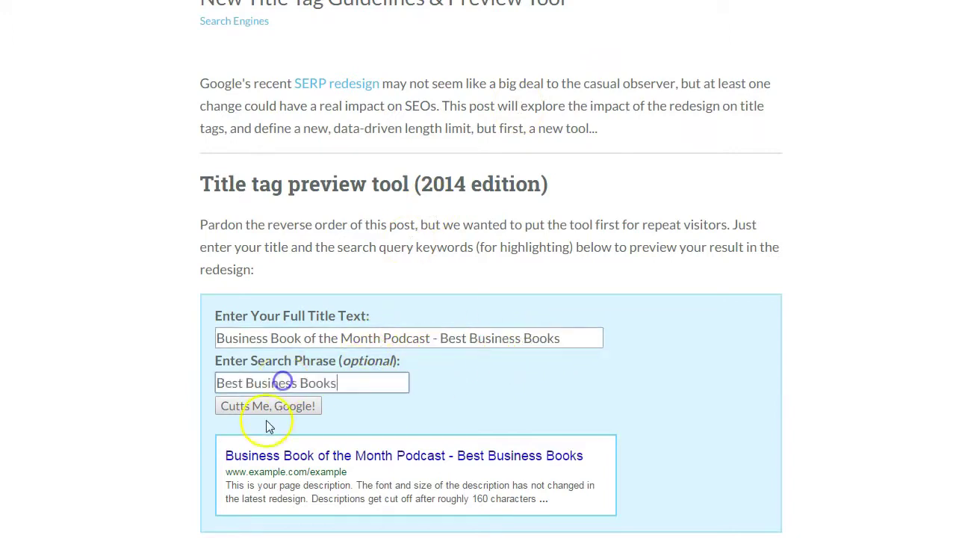
{"action": "left_click", "coordinate": [267, 407]}
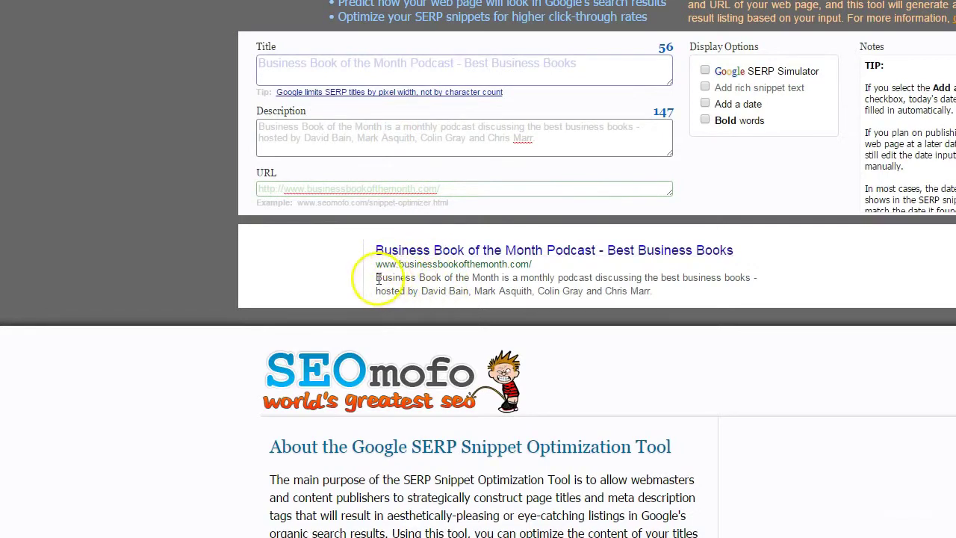
- Return to the SEOmofo snippet tool and examine the description and URL in the search snippet preview
{"action": "left_click_drag", "start_coordinate": [378, 279], "coordinate": [655, 290]}
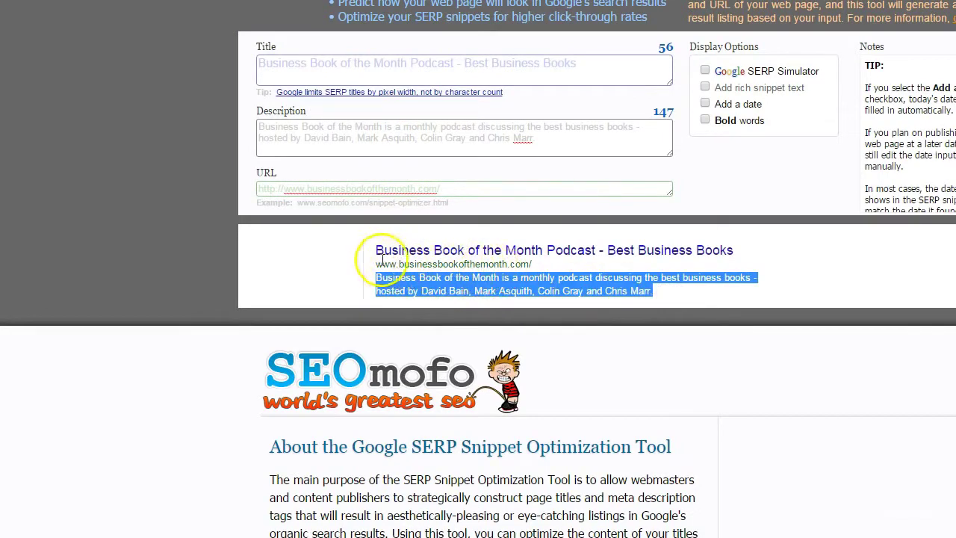
{"action": "left_click_drag", "start_coordinate": [375, 263], "coordinate": [551, 264]}
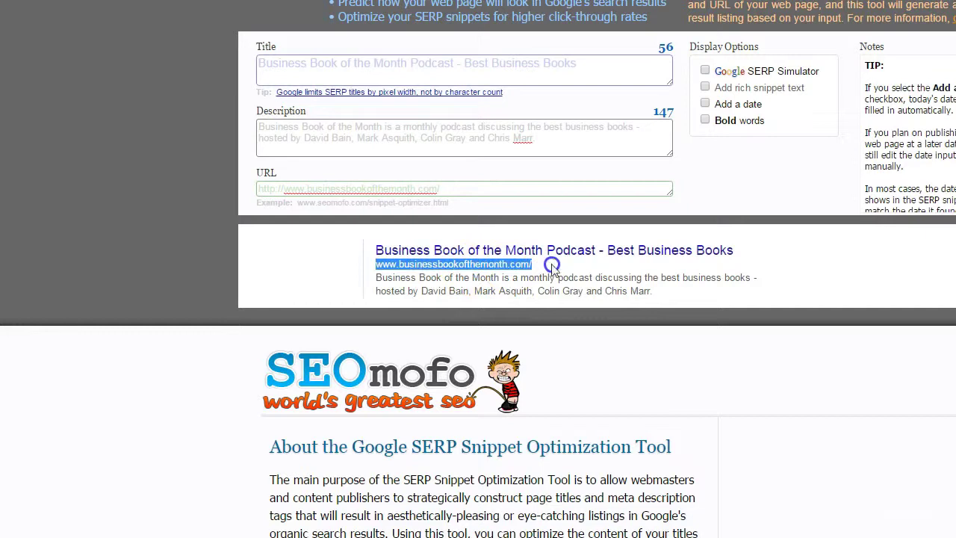
{"action": "left_click", "coordinate": [366, 248]}
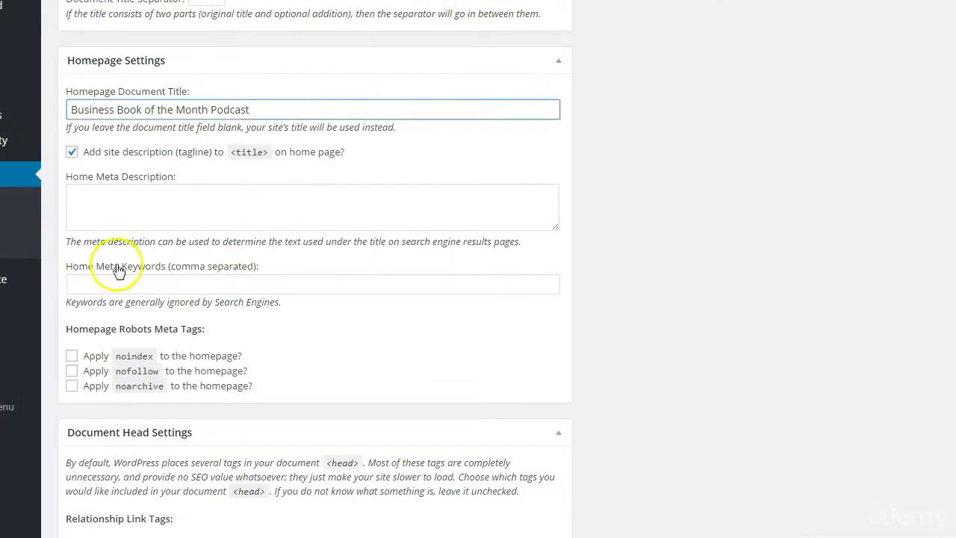
- In the site's Genesis SEO settings, replace the homepage document title with "Business Book of the Month Podcast - Best Business Books"
{"action": "left_click", "coordinate": [292, 109]}
{"action": "key", "text": "ctrl+a"}
{"action": "key", "text": "ctrl+v"}
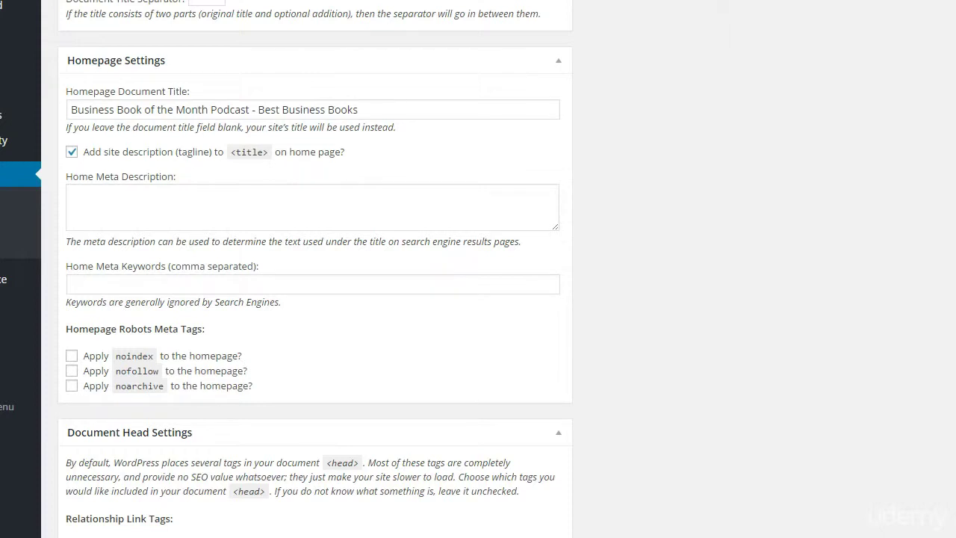
- Fill in the home meta description with the podcast description prepared in the snippet tool and save the SEO settings
{"action": "left_click", "coordinate": [266, 207]}
{"action": "key", "text": "ctrl+v"}
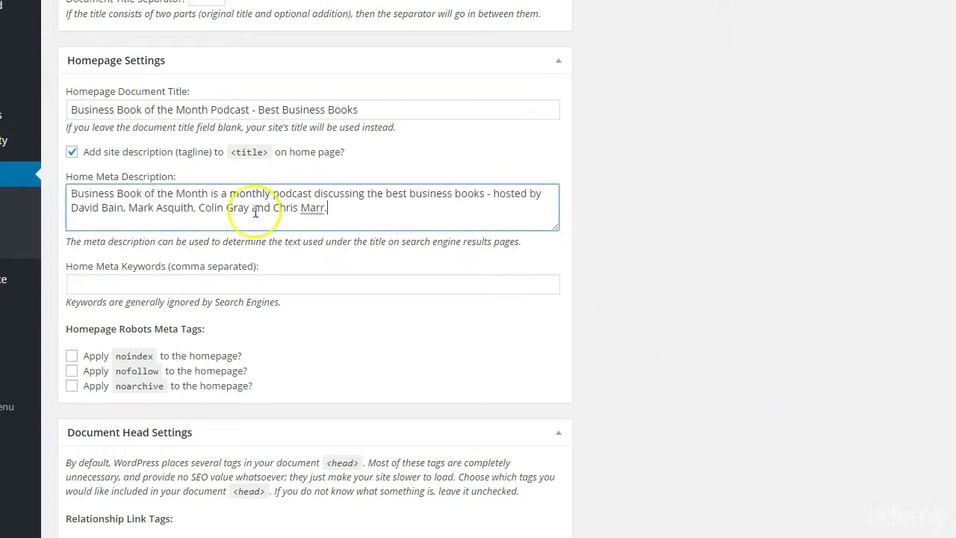
{"action": "scroll", "coordinate": [573, 507], "scroll_direction": "down", "scroll_amount": 6}
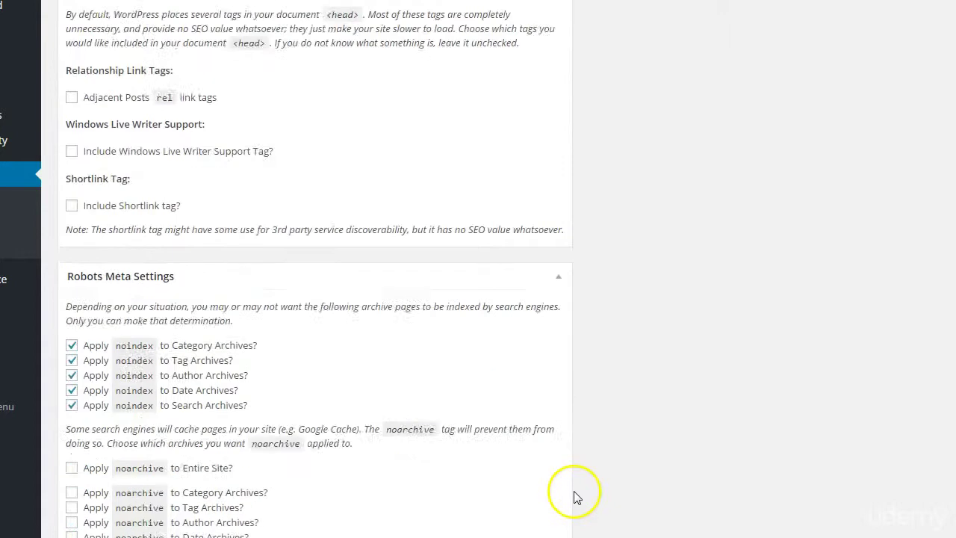
{"action": "scroll", "coordinate": [573, 496], "scroll_direction": "down", "scroll_amount": 3}
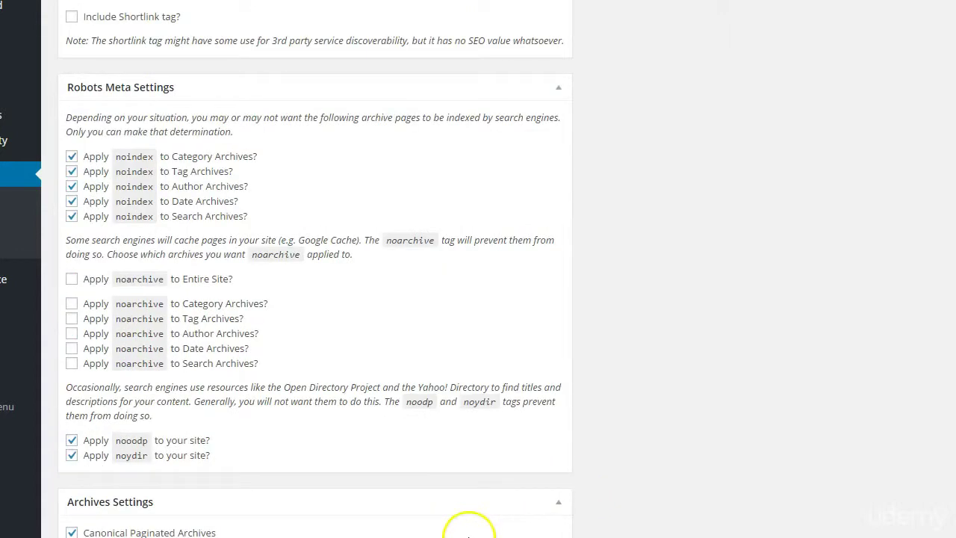
{"action": "scroll", "coordinate": [465, 532], "scroll_direction": "down", "scroll_amount": 1}
{"action": "left_click", "coordinate": [449, 524]}
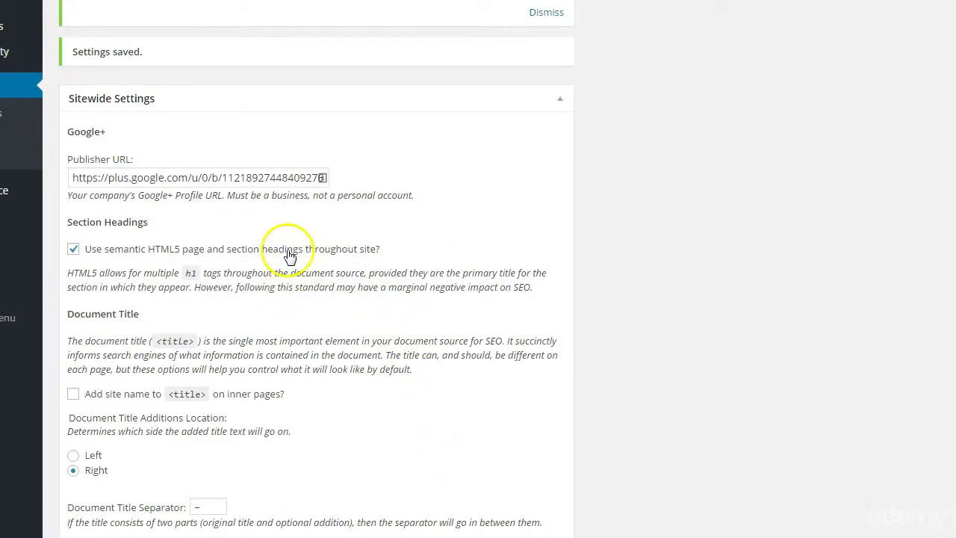
- Review the saved SEO settings from the sitewide and homepage sections through the document head, robots meta and archives sections
{"action": "scroll", "coordinate": [384, 10], "scroll_direction": "up", "scroll_amount": 1}
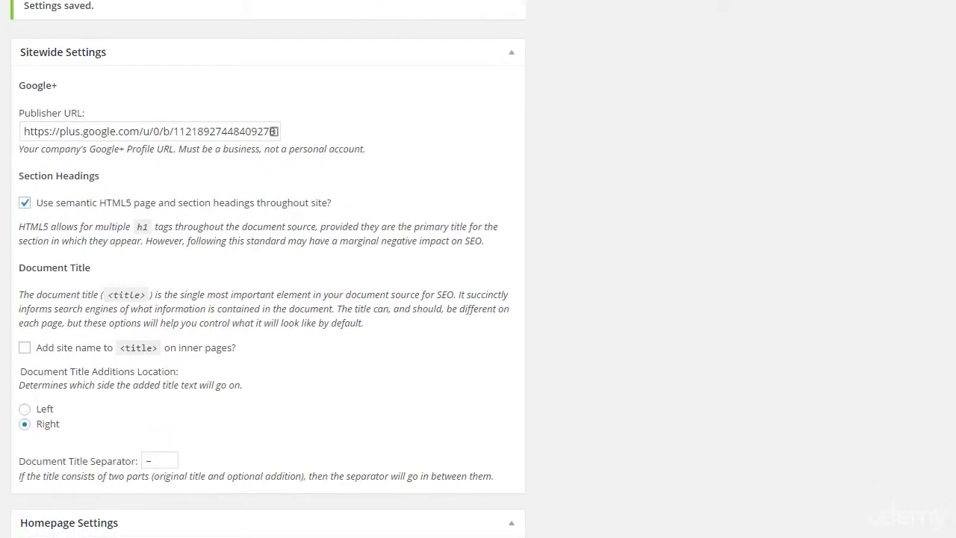
{"action": "scroll", "coordinate": [268, 269], "scroll_direction": "down", "scroll_amount": 5}
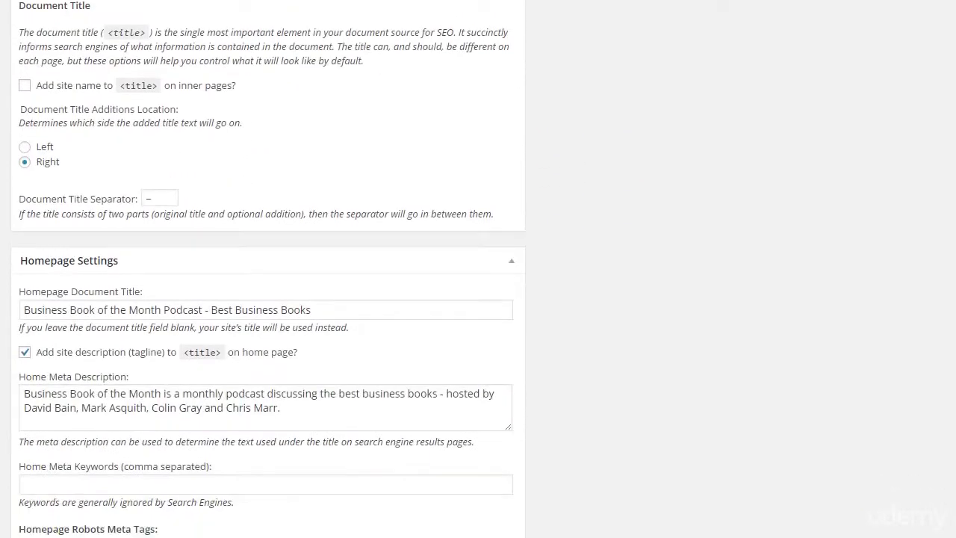
{"action": "scroll", "coordinate": [268, 269], "scroll_direction": "down", "scroll_amount": 7}
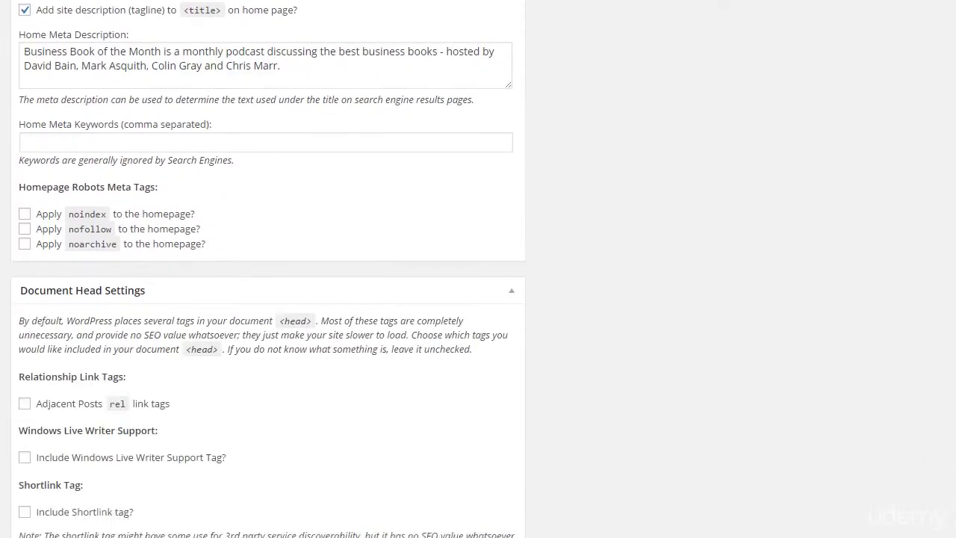
{"action": "scroll", "coordinate": [268, 269], "scroll_direction": "down", "scroll_amount": 5}
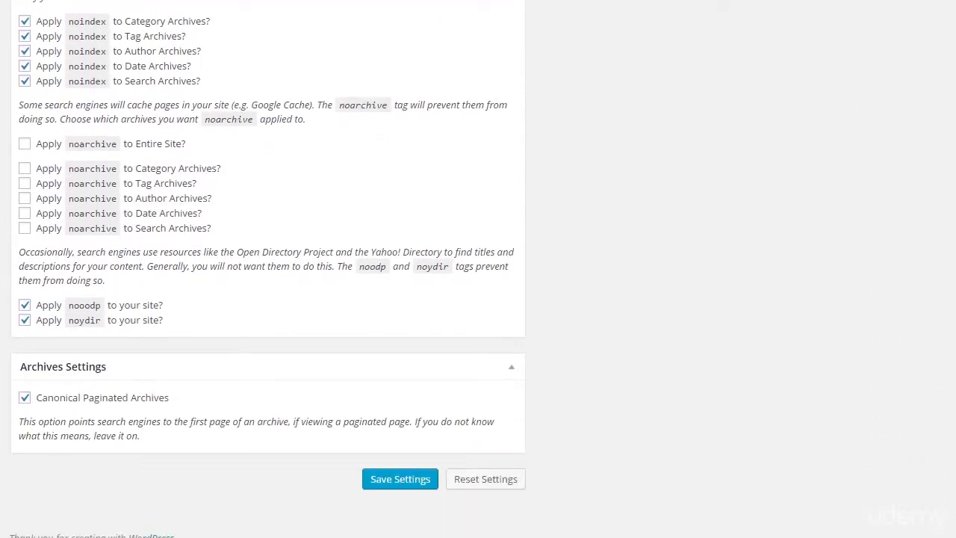
{"action": "scroll", "coordinate": [268, 268], "scroll_direction": "up", "scroll_amount": 9}
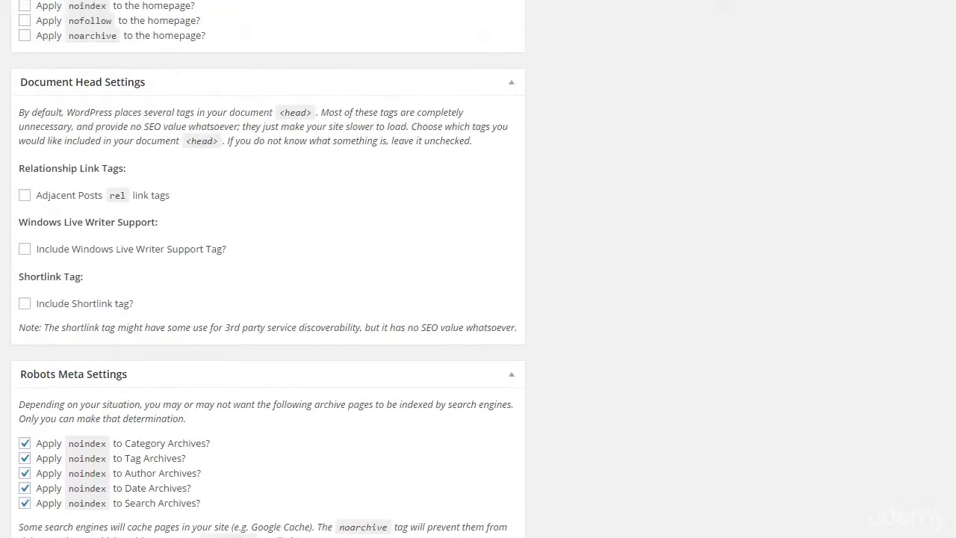
{"action": "scroll", "coordinate": [268, 268], "scroll_direction": "up", "scroll_amount": 8}
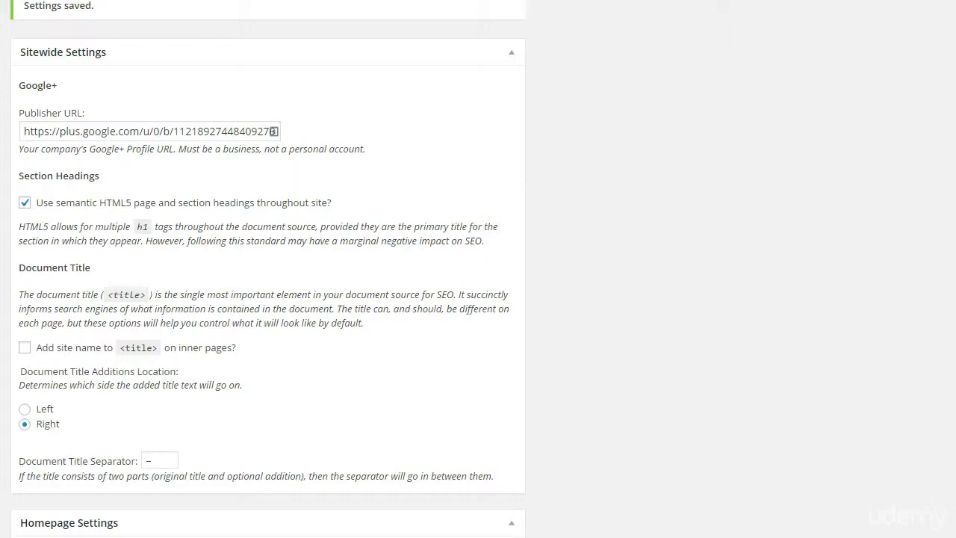
- Open the Genesis Import/Export page and examine its options for importing and exporting theme and SEO settings
{"action": "scroll", "coordinate": [860, 403], "scroll_direction": "up", "scroll_amount": 2}
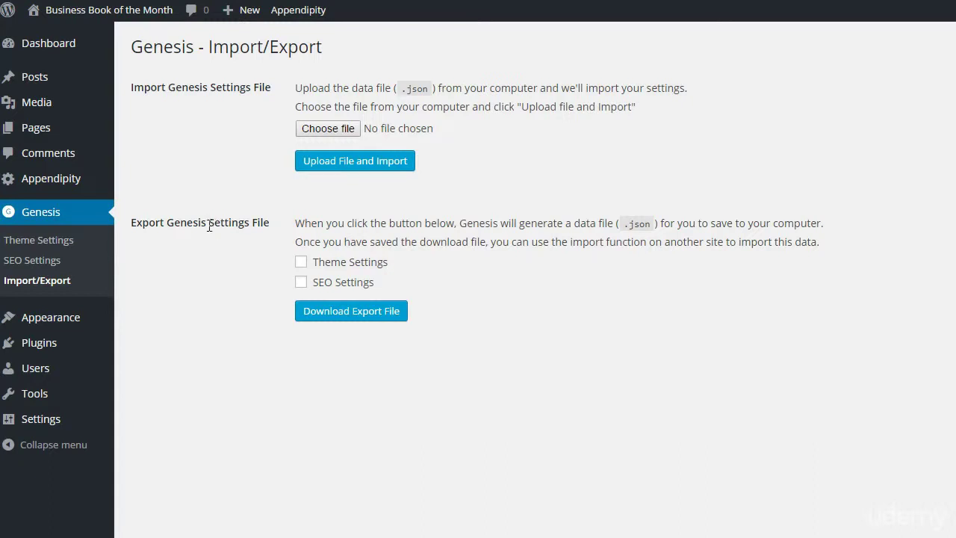
{"action": "left_click", "coordinate": [200, 229]}
{"action": "left_click", "coordinate": [281, 197]}
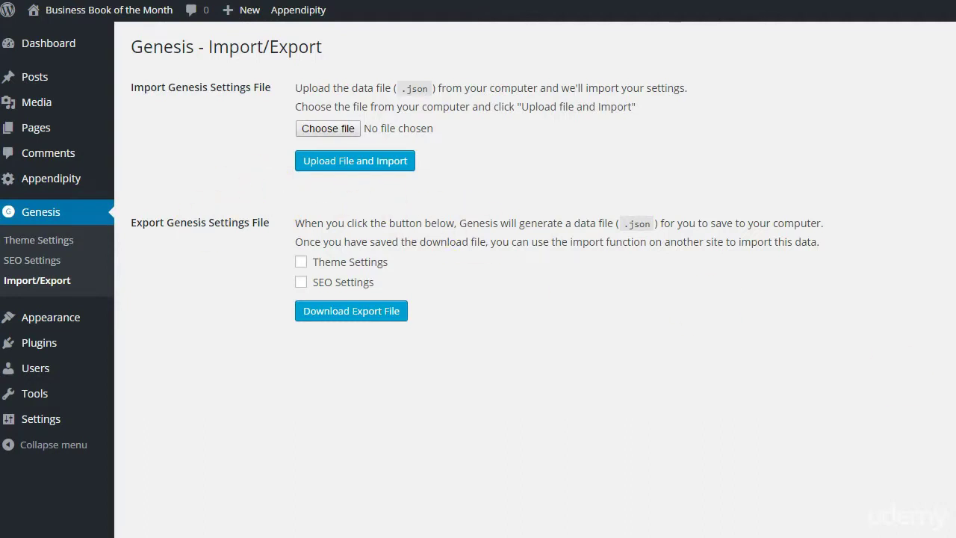